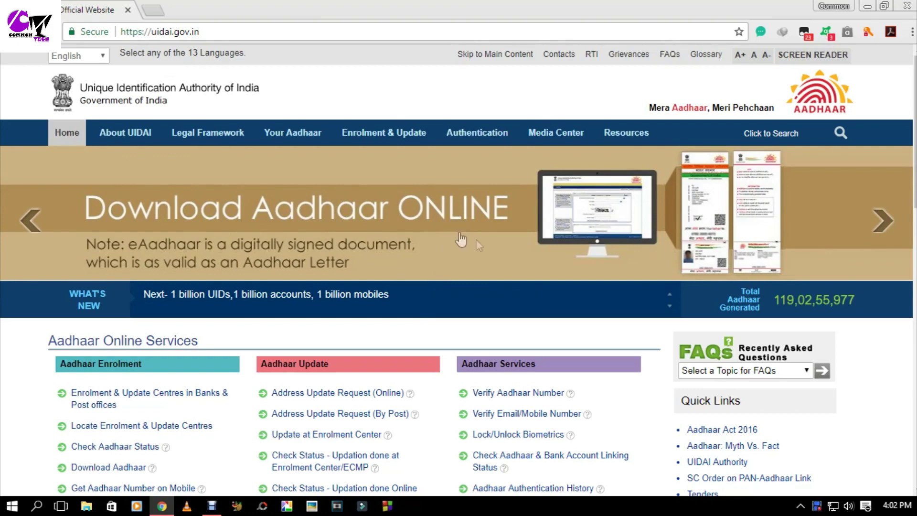
Step: Scroll down to Aadhaar Online Services and open Aadhaar Authentication History
{"action": "scroll", "coordinate": [546, 287], "scroll_direction": "down", "scroll_amount": 3}
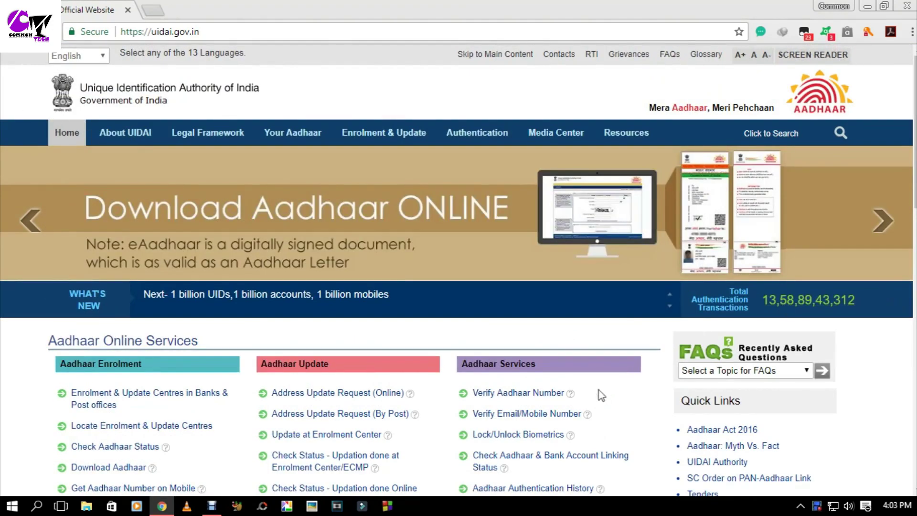
{"action": "scroll", "coordinate": [577, 366], "scroll_direction": "down", "scroll_amount": 4}
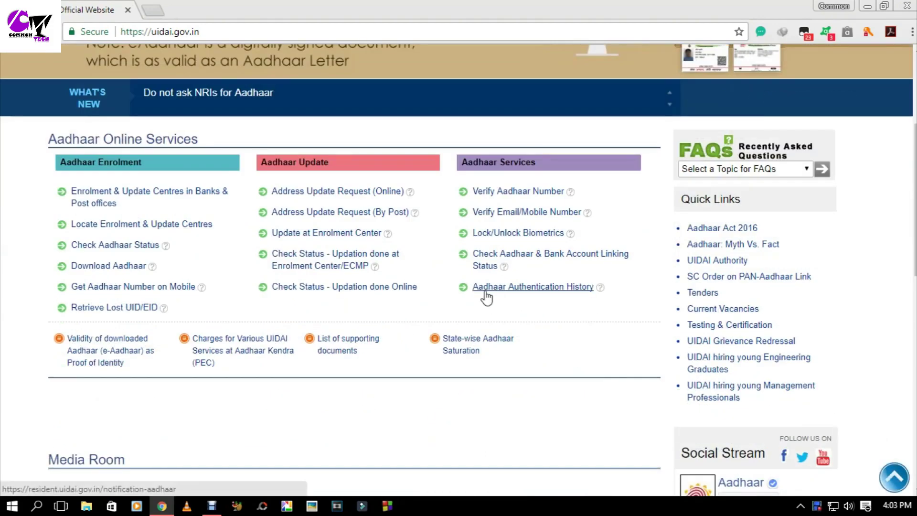
{"action": "left_click", "coordinate": [577, 289]}
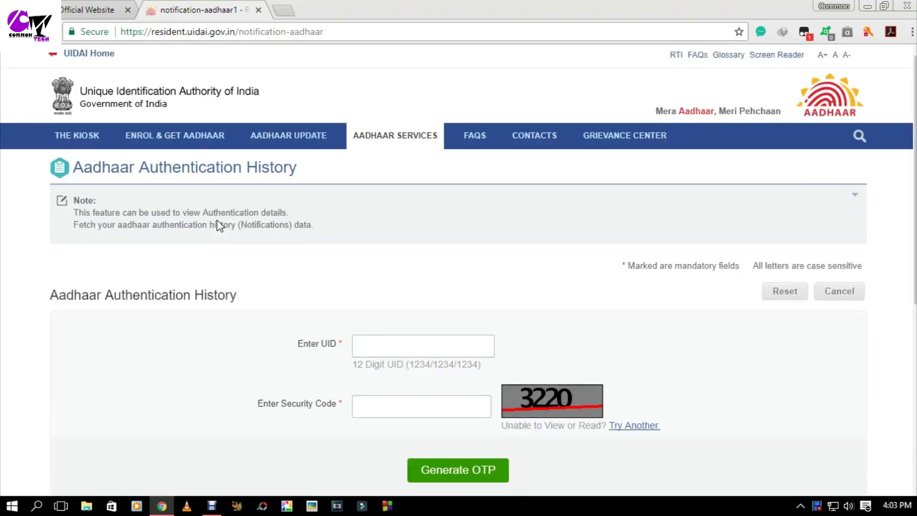
Step: Enter the 12-digit Aadhaar number and the displayed security code, then request an OTP
{"action": "scroll", "coordinate": [395, 244], "scroll_direction": "down", "scroll_amount": 1}
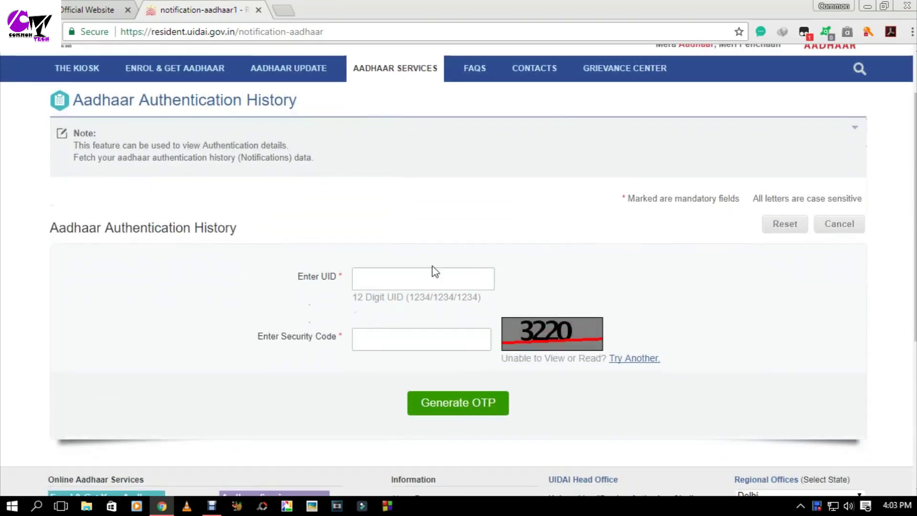
{"action": "left_click", "coordinate": [375, 274]}
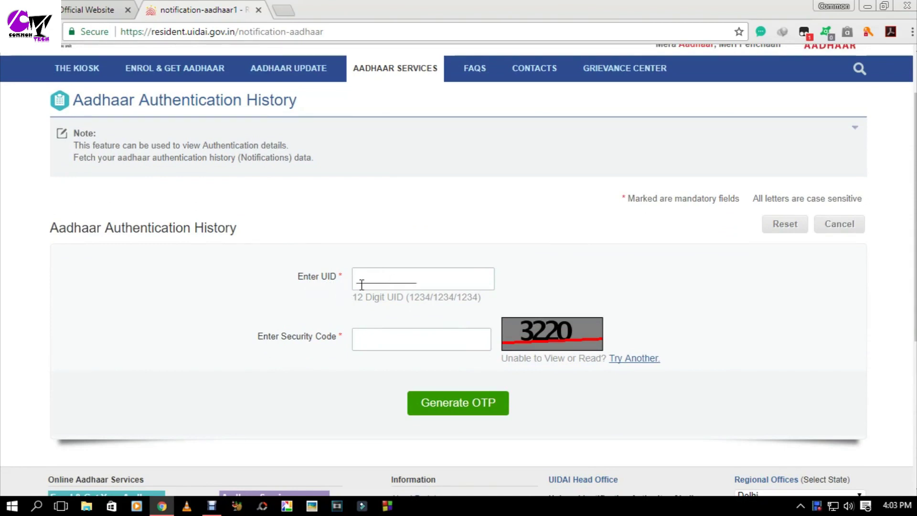
{"action": "left_click", "coordinate": [494, 295]}
{"action": "key", "text": "Tab"}
{"action": "type", "text": "3220"}
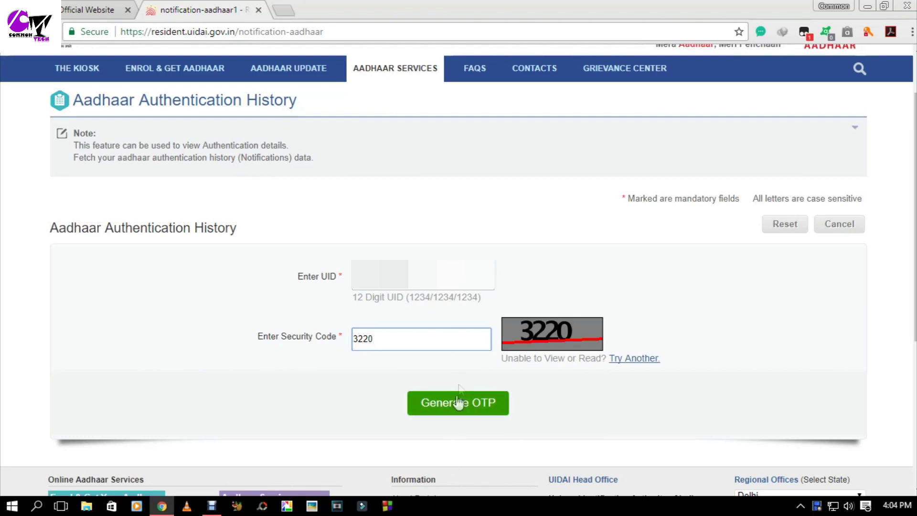
{"action": "left_click", "coordinate": [459, 409]}
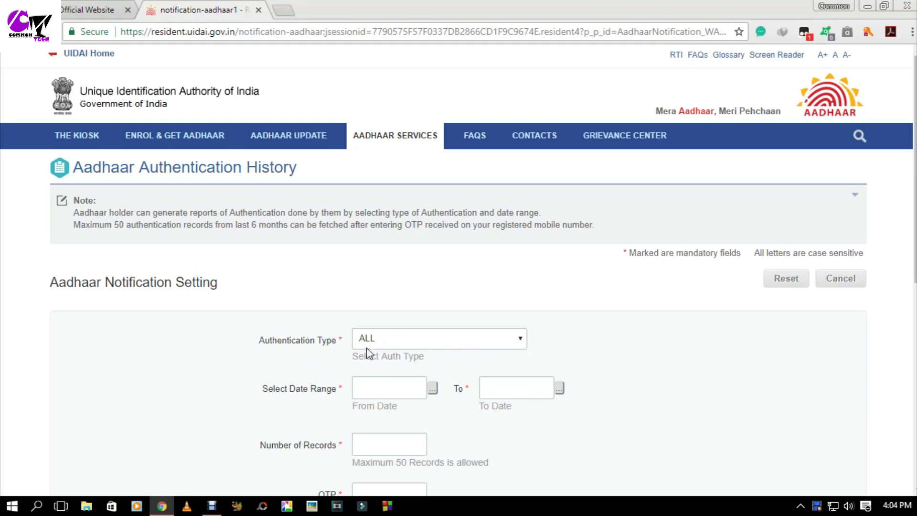
Step: Keep Authentication Type as ALL and review the note about the 6-month date limit
{"action": "left_click", "coordinate": [451, 343]}
{"action": "left_click", "coordinate": [522, 340]}
{"action": "left_click", "coordinate": [522, 340]}
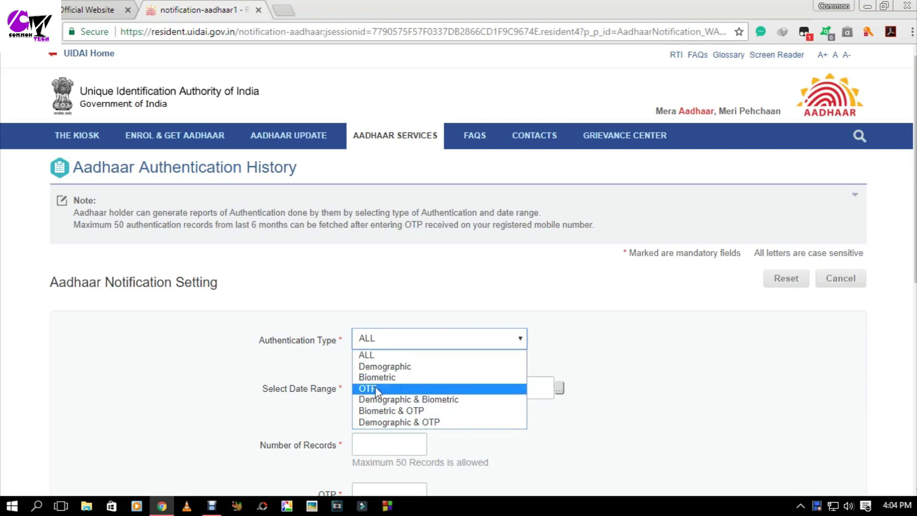
{"action": "left_click", "coordinate": [518, 339]}
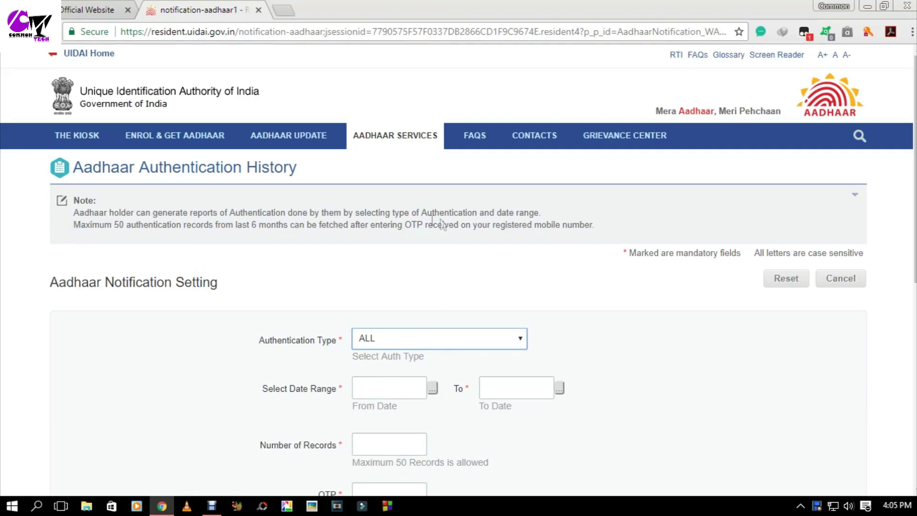
{"action": "left_click_drag", "start_coordinate": [232, 227], "coordinate": [404, 225]}
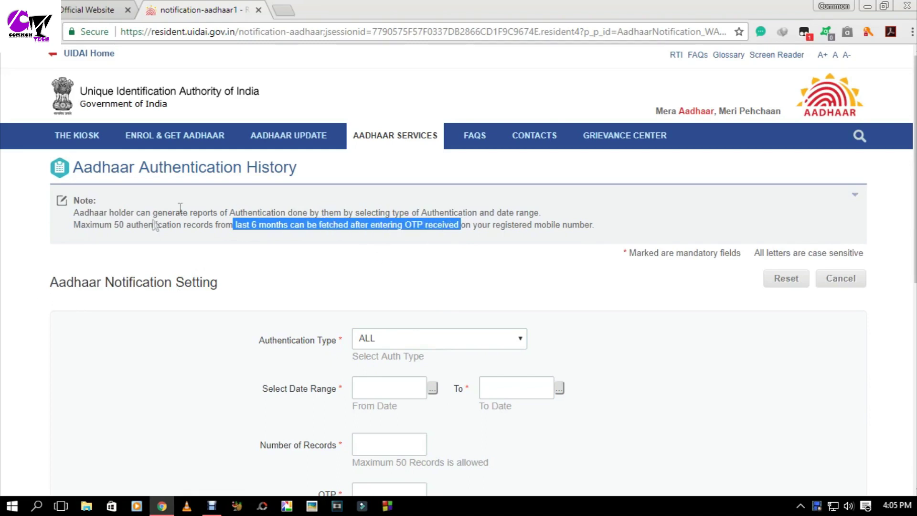
{"action": "left_click_drag", "start_coordinate": [67, 229], "coordinate": [202, 234]}
{"action": "left_click", "coordinate": [225, 236]}
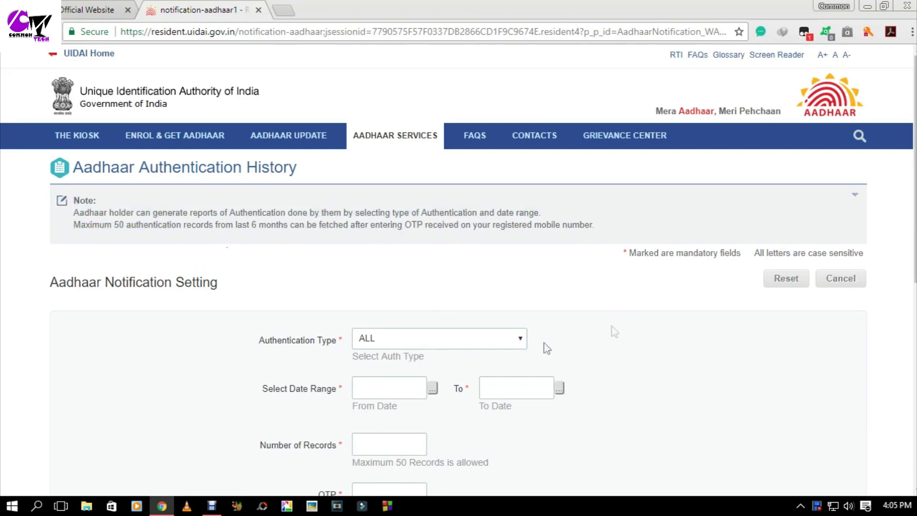
Step: Set the From Date to 01-06-2017 and the To Date to 01-12-2017
{"action": "left_click", "coordinate": [432, 389]}
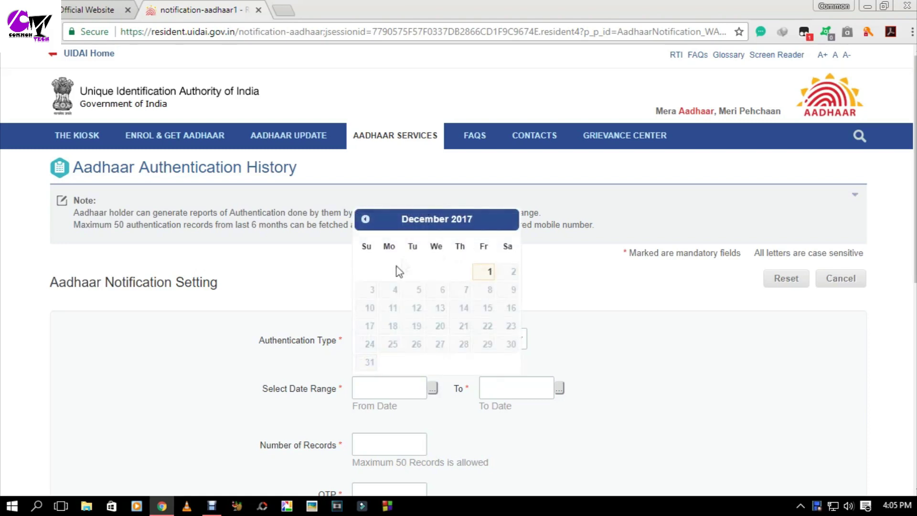
{"action": "left_click", "coordinate": [366, 219]}
{"action": "double_click", "coordinate": [366, 220]}
{"action": "triple_click", "coordinate": [365, 220]}
{"action": "left_click", "coordinate": [367, 221]}
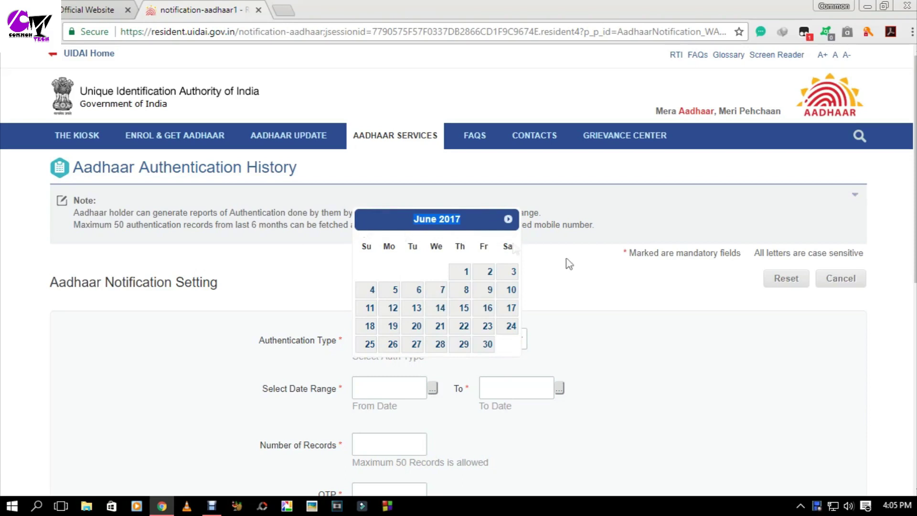
{"action": "left_click", "coordinate": [461, 272]}
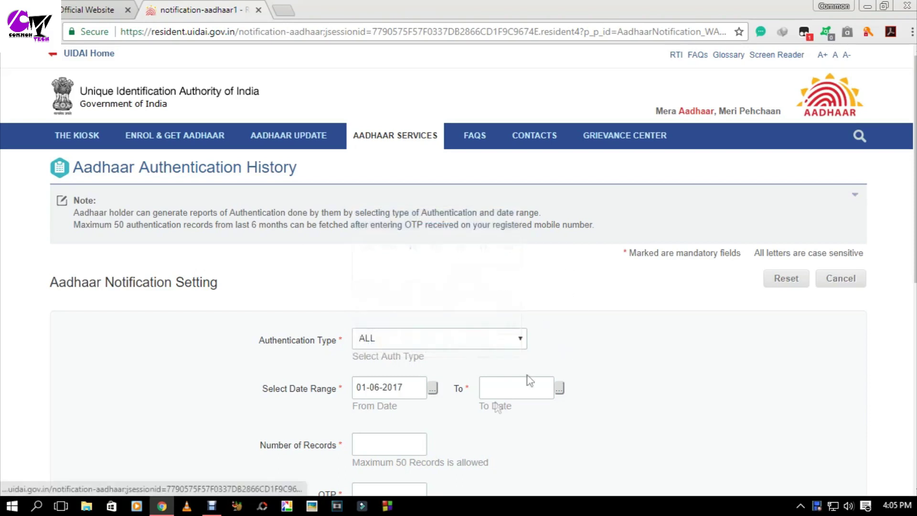
{"action": "left_click", "coordinate": [559, 388]}
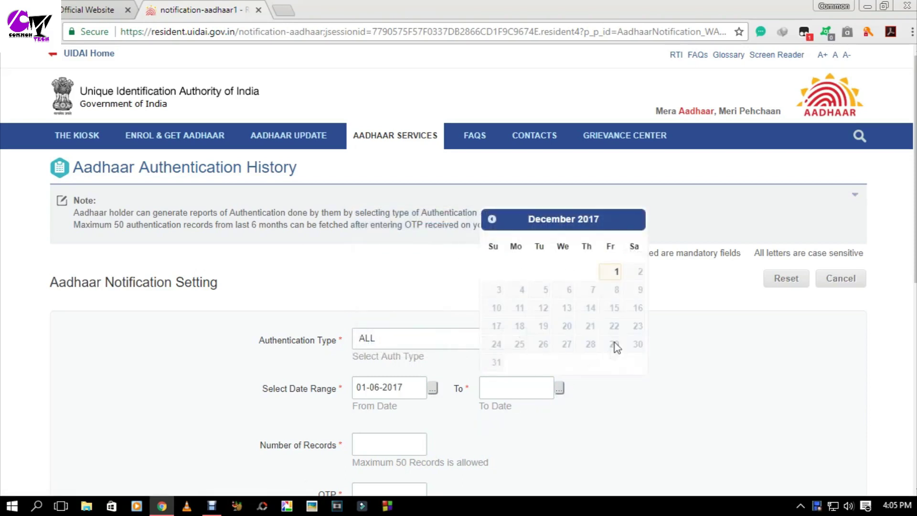
{"action": "left_click", "coordinate": [616, 271]}
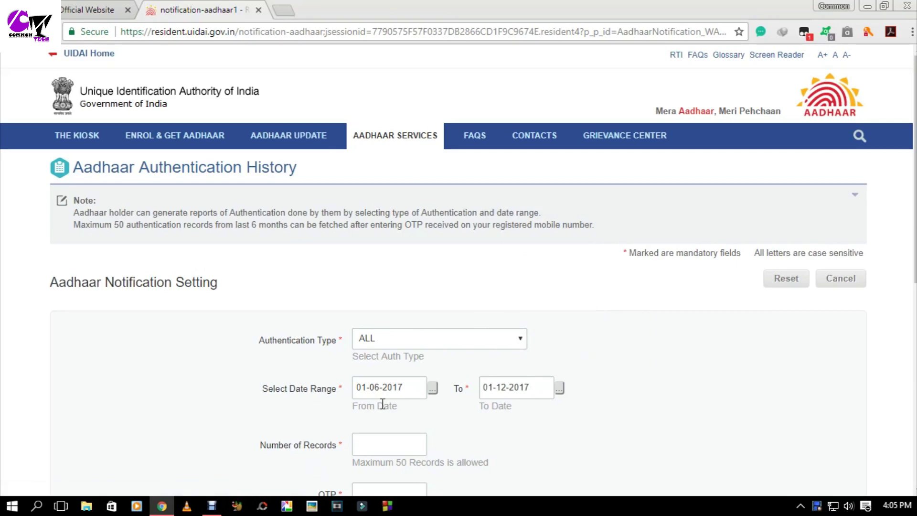
{"action": "scroll", "coordinate": [434, 456], "scroll_direction": "down", "scroll_amount": 3}
{"action": "left_click", "coordinate": [376, 319]}
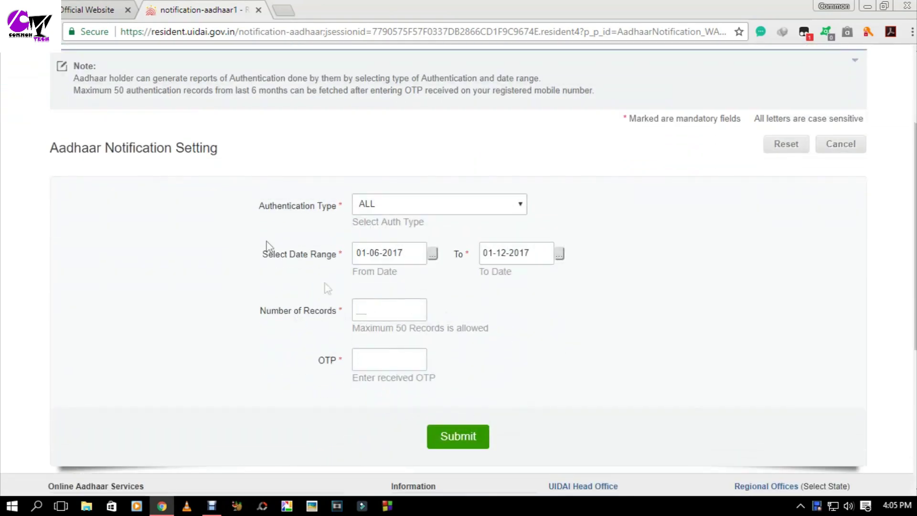
Step: Set Number of Records to 50, paste the received OTP, and submit the request
{"action": "left_click", "coordinate": [387, 318]}
{"action": "type", "text": "50"}
{"action": "left_click", "coordinate": [387, 362]}
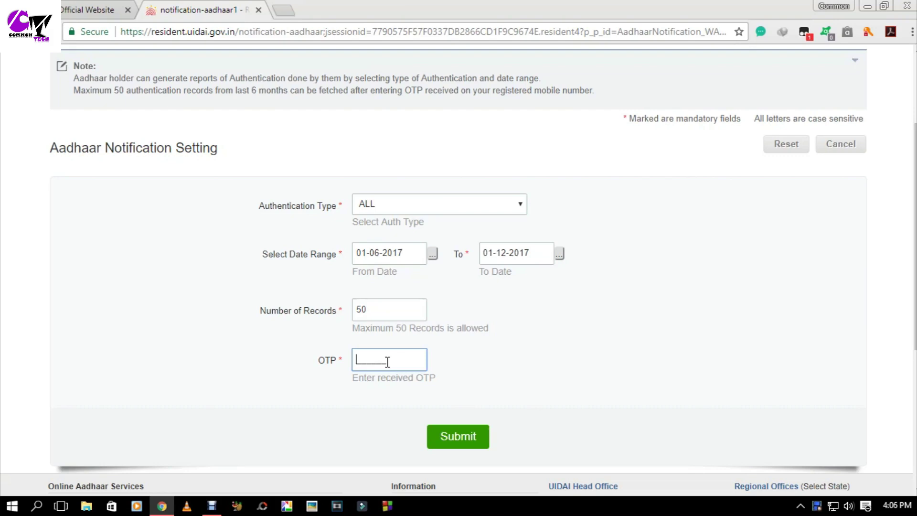
{"action": "key", "text": "ctrl+v"}
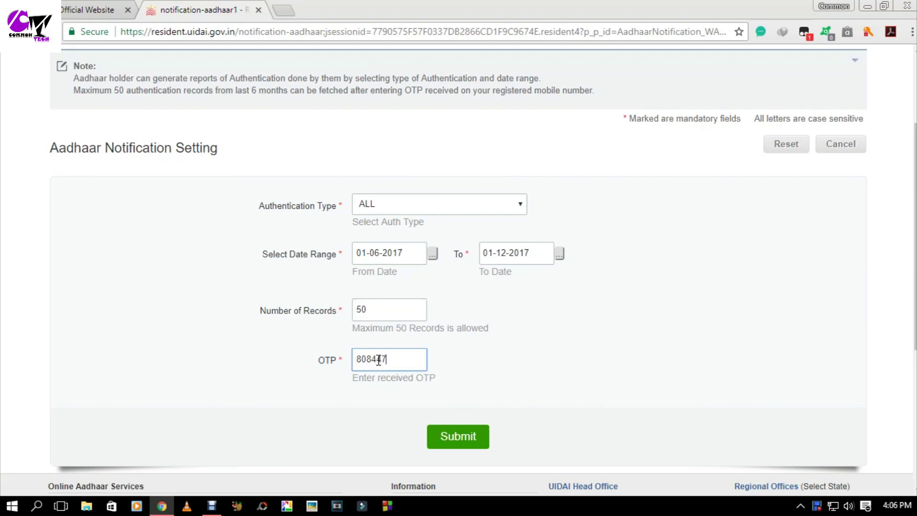
{"action": "left_click", "coordinate": [476, 437]}
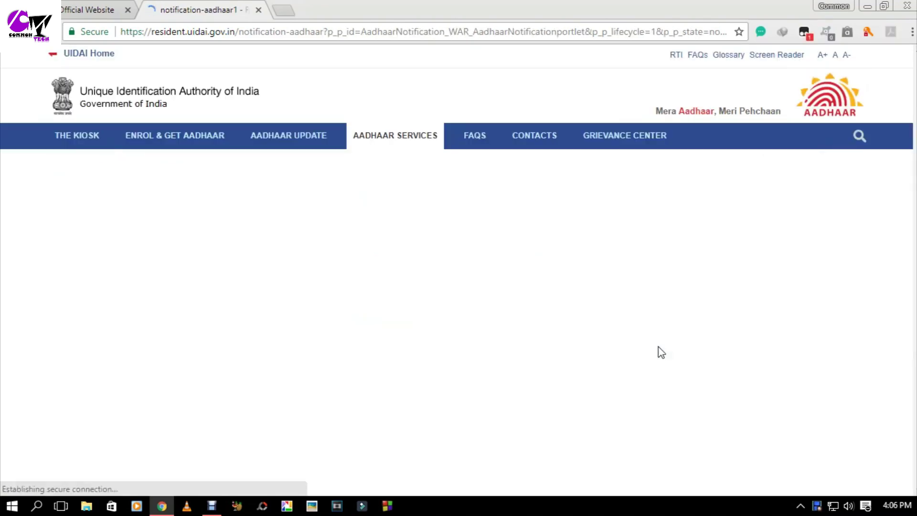
Step: Scroll through the 35 authentication records to the last row and back to the header
{"action": "scroll", "coordinate": [664, 345], "scroll_direction": "down", "scroll_amount": 1}
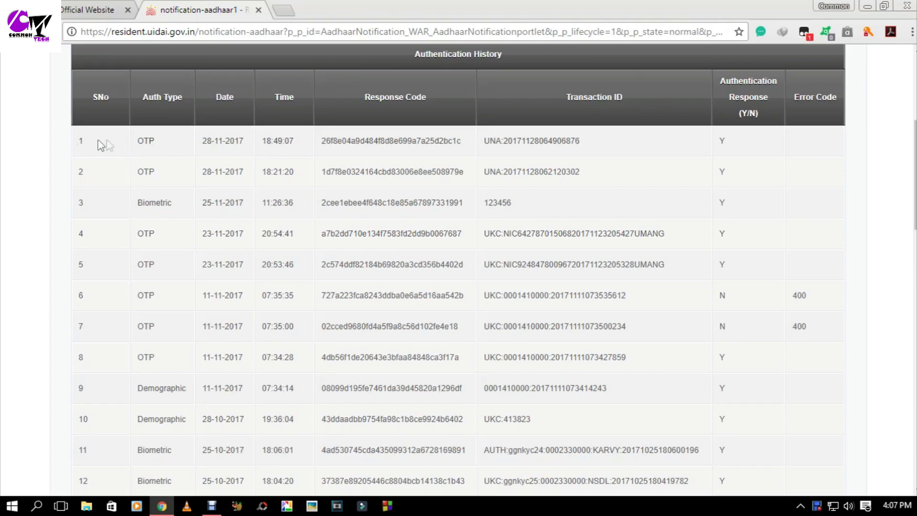
{"action": "scroll", "coordinate": [117, 163], "scroll_direction": "down", "scroll_amount": 5}
{"action": "scroll", "coordinate": [117, 164], "scroll_direction": "down", "scroll_amount": 10}
{"action": "scroll", "coordinate": [141, 181], "scroll_direction": "up", "scroll_amount": 4}
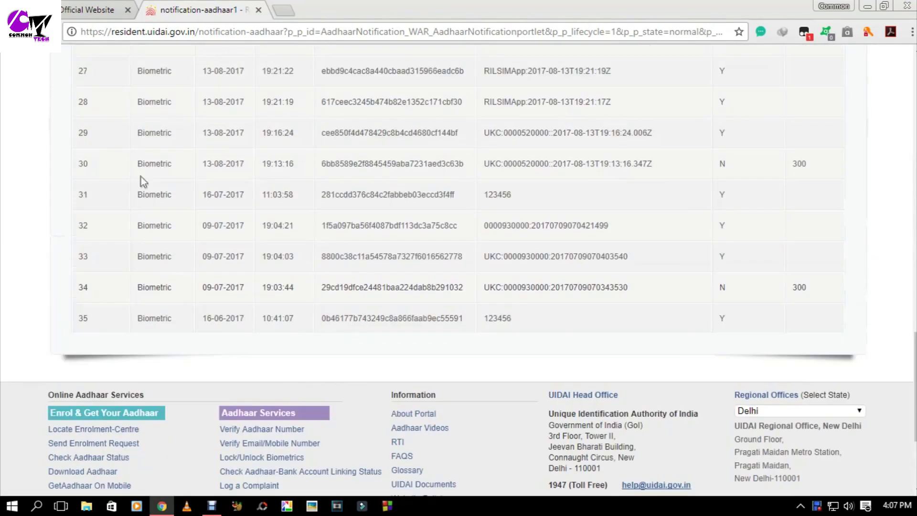
{"action": "scroll", "coordinate": [142, 180], "scroll_direction": "up", "scroll_amount": 15}
{"action": "scroll", "coordinate": [143, 183], "scroll_direction": "up", "scroll_amount": 4}
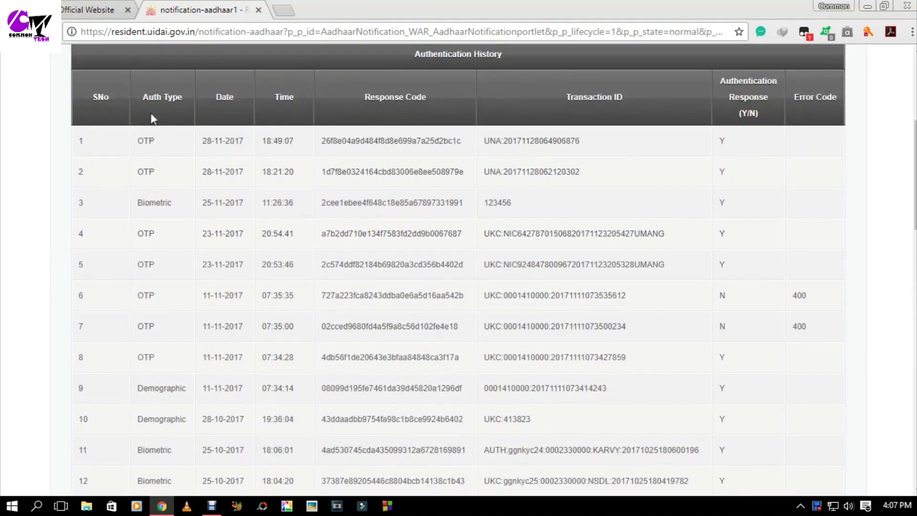